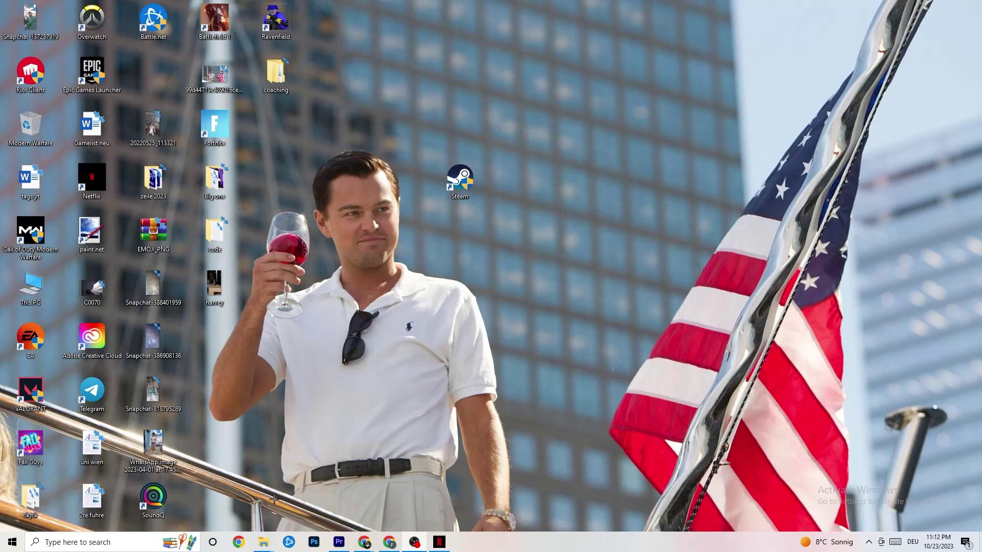
Open the network adapter options from the Network & Internet settings, and view the Ethernet adapter's status
click(1, 548)
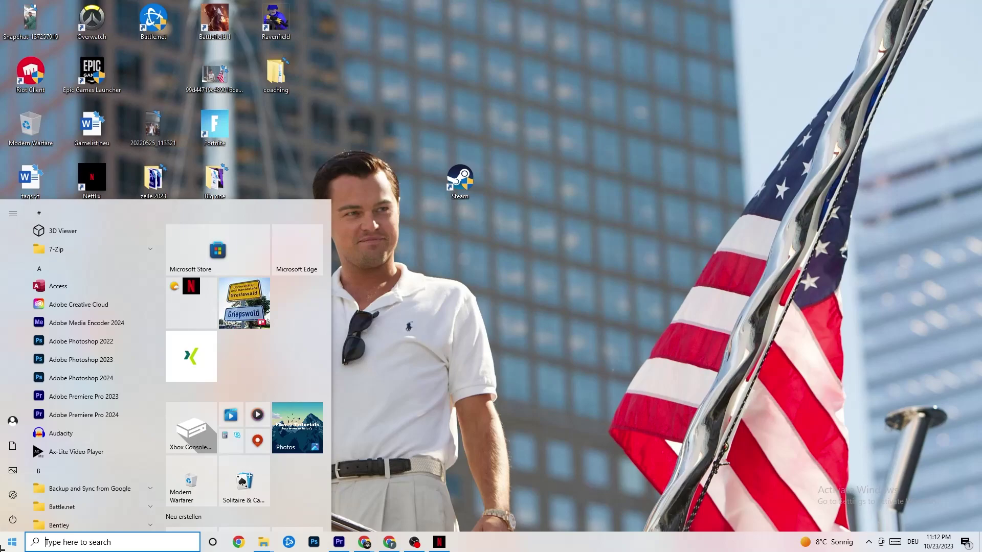
click(13, 495)
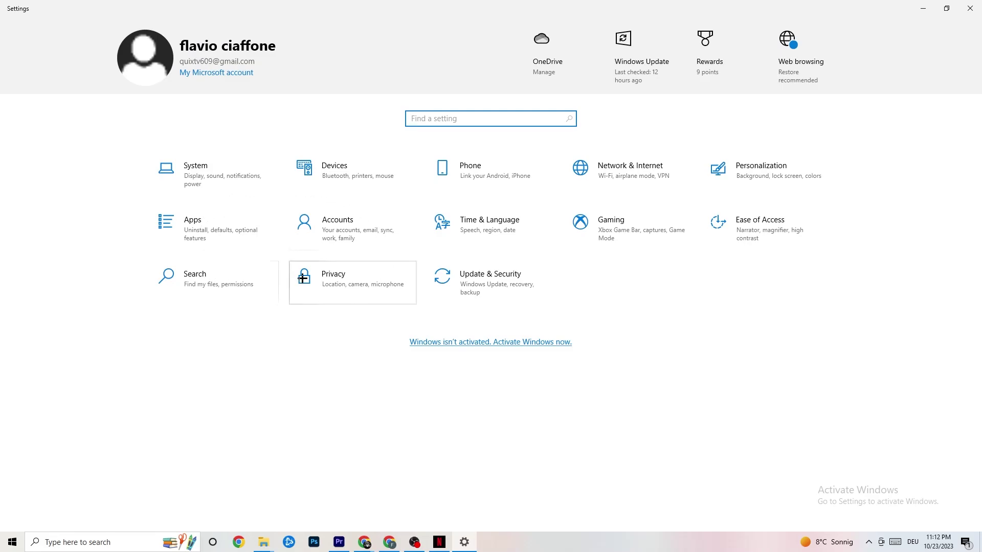
click(647, 173)
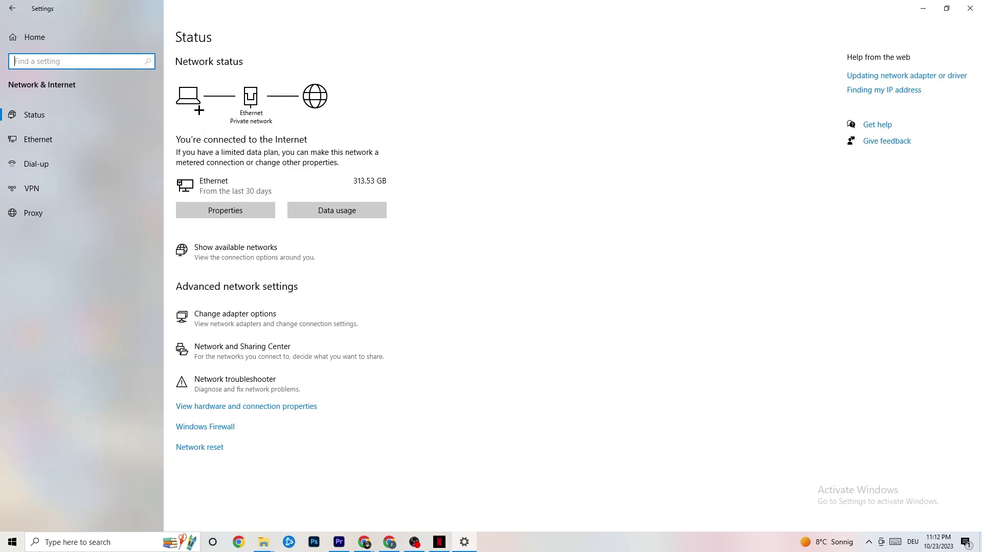
click(281, 311)
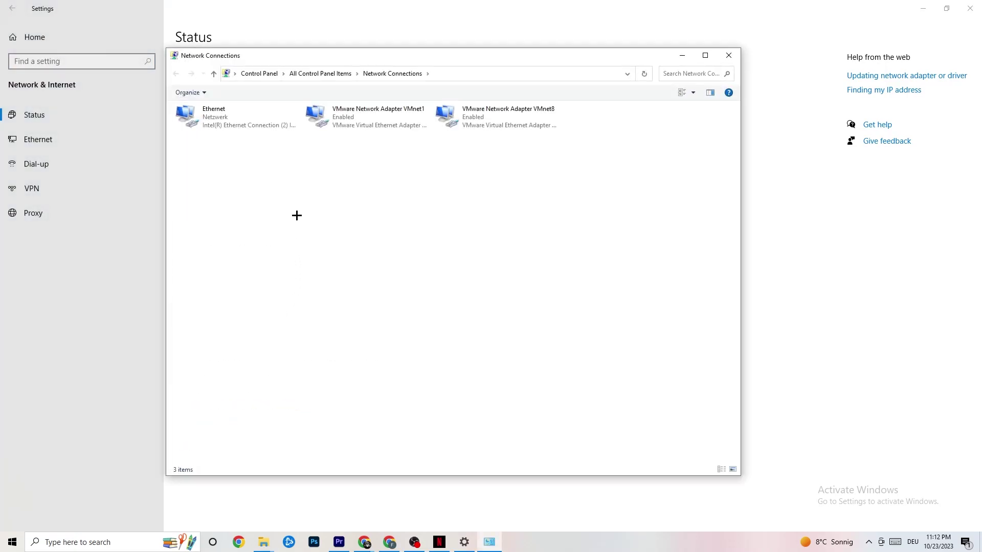
double_click(263, 118)
click(575, 167)
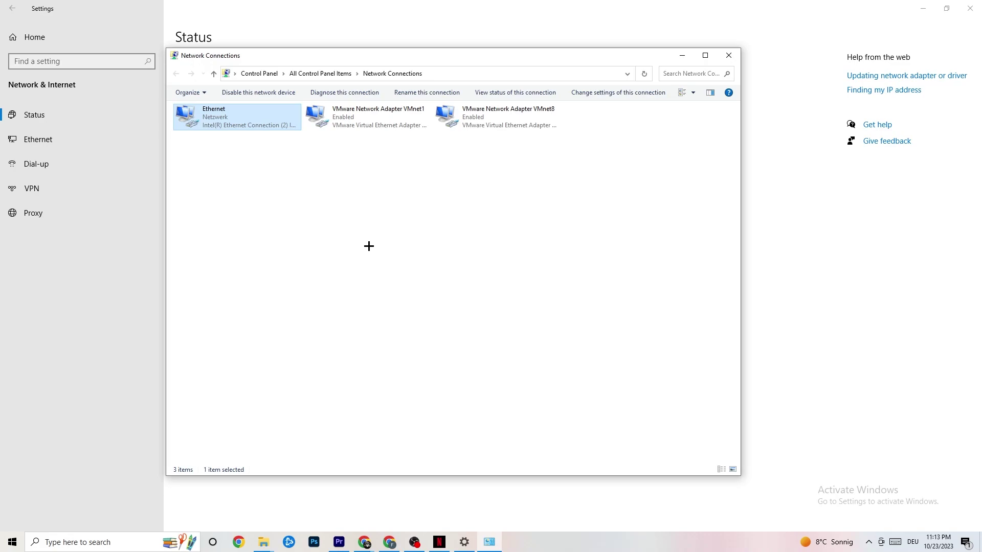
Disable and re-enable the Ethernet adapter, and close Network Connections
right_click(239, 123)
click(279, 131)
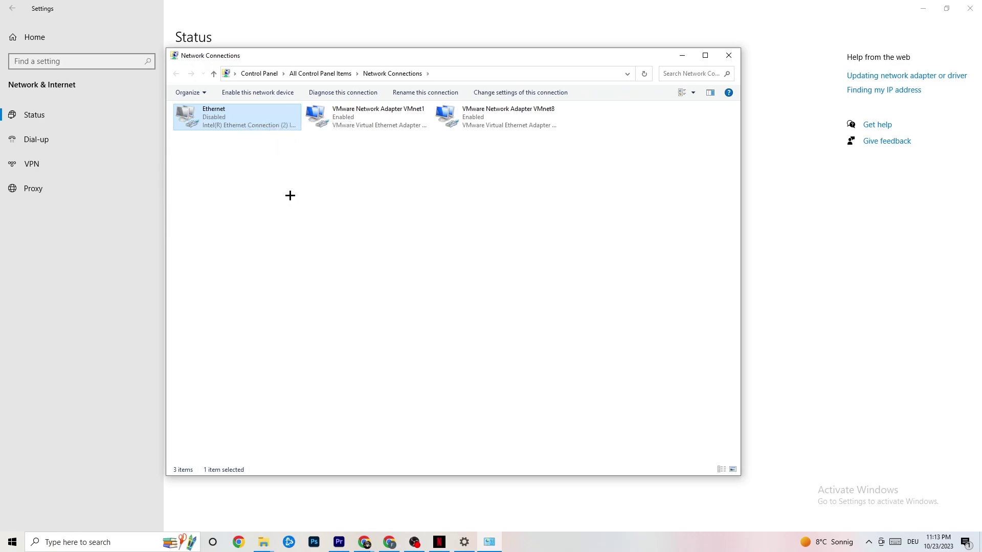
right_click(238, 122)
click(265, 131)
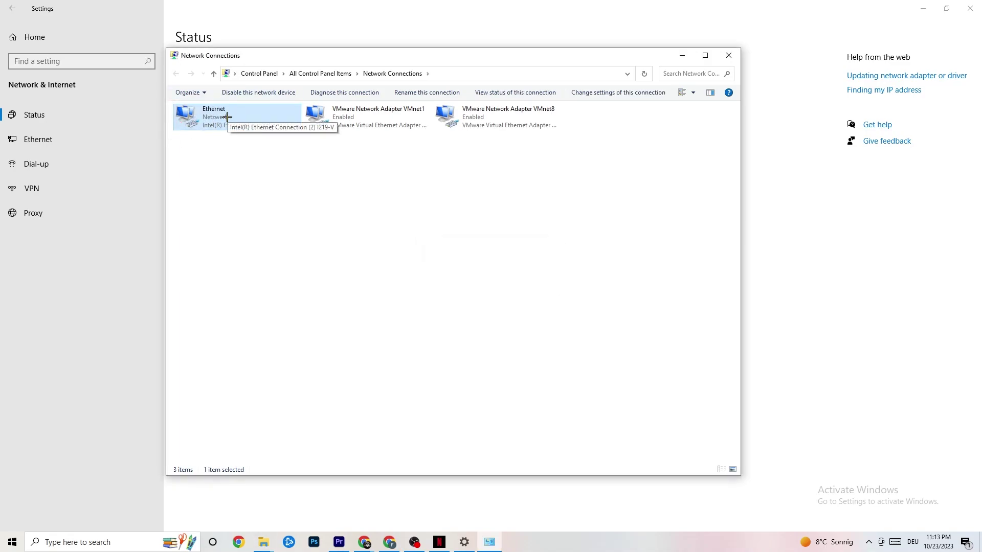
click(729, 55)
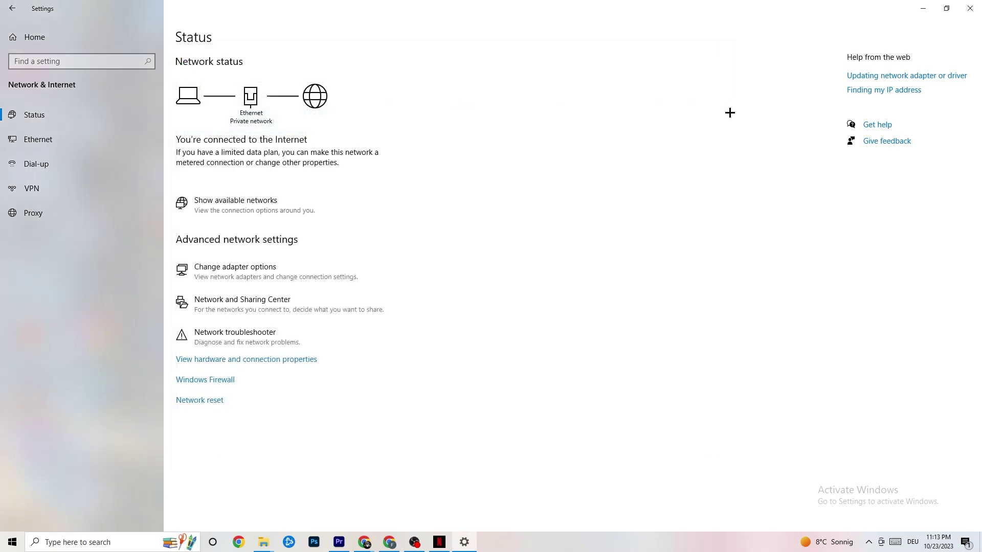
Open the Network and Sharing Center in full size, view its problem troubleshooting page, and close that page
click(244, 303)
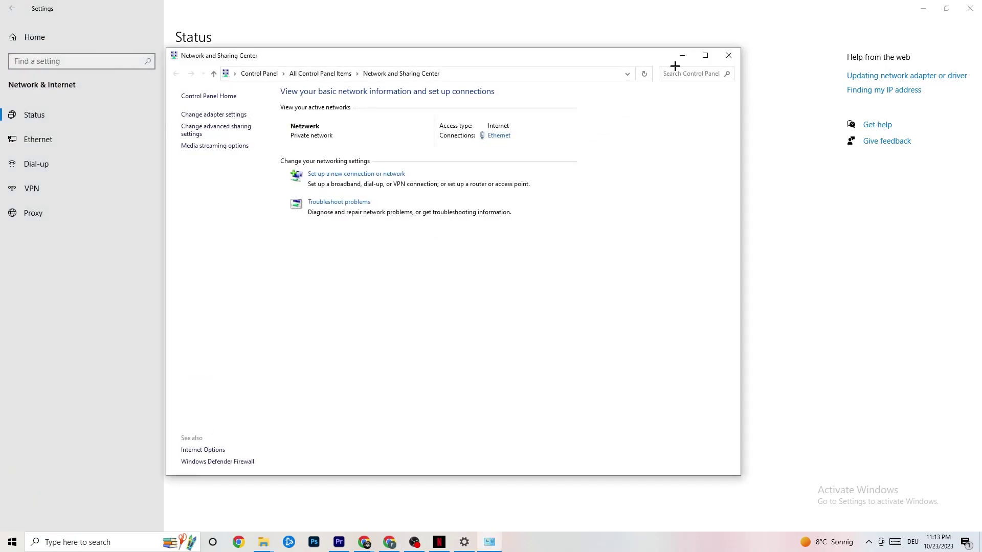
click(704, 55)
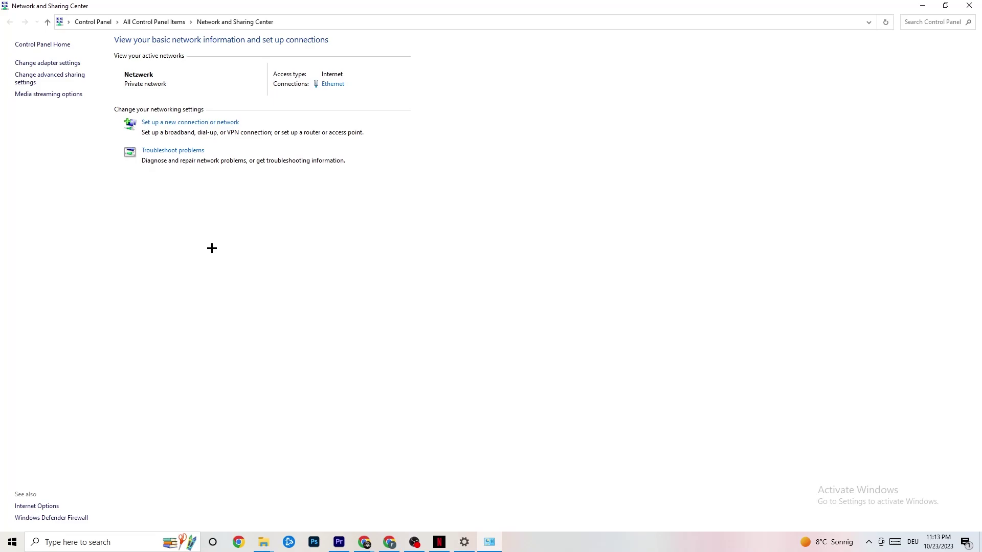
click(188, 153)
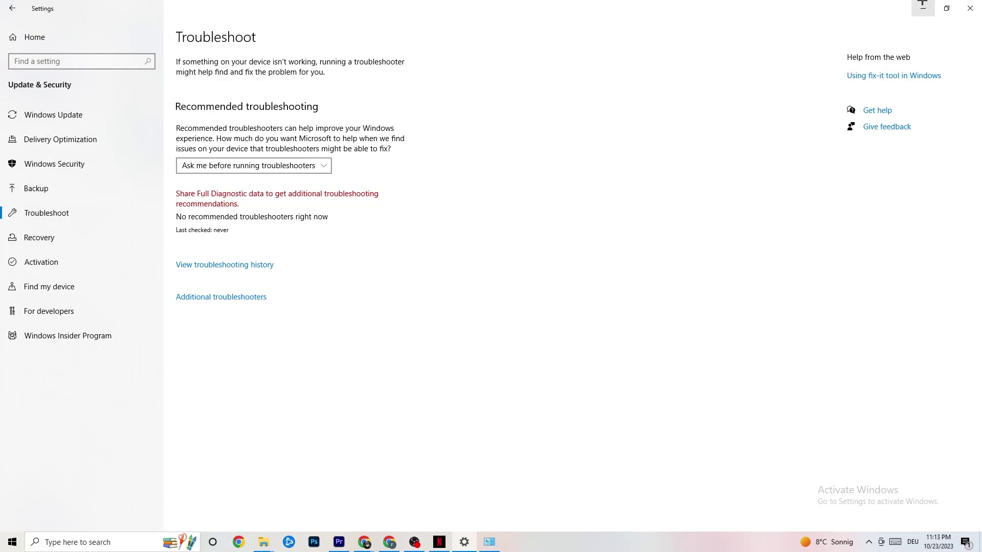
click(960, 3)
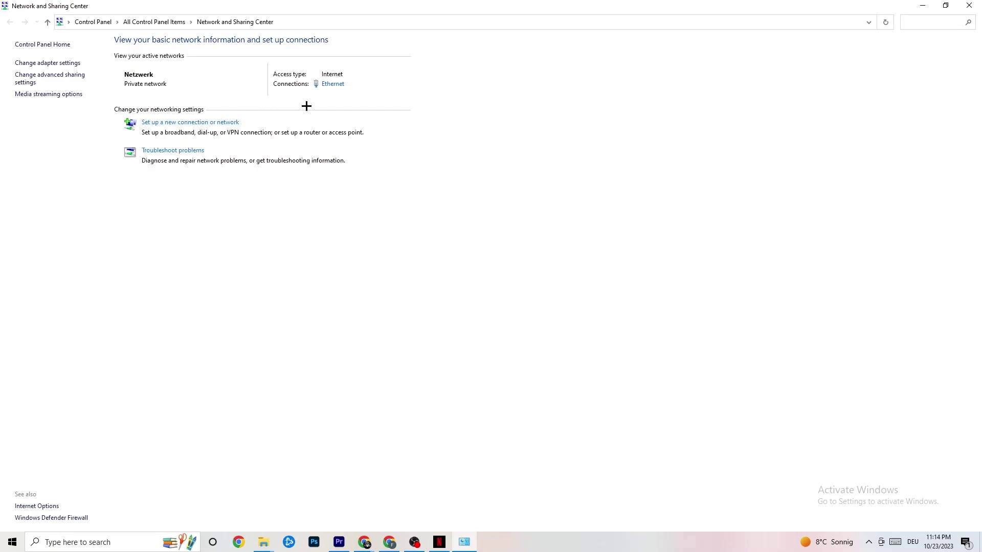
Open the Internet Protocol Version 4 (TCP/IPv4) properties of the active Ethernet connection
click(339, 88)
drag(477, 163, 322, 149)
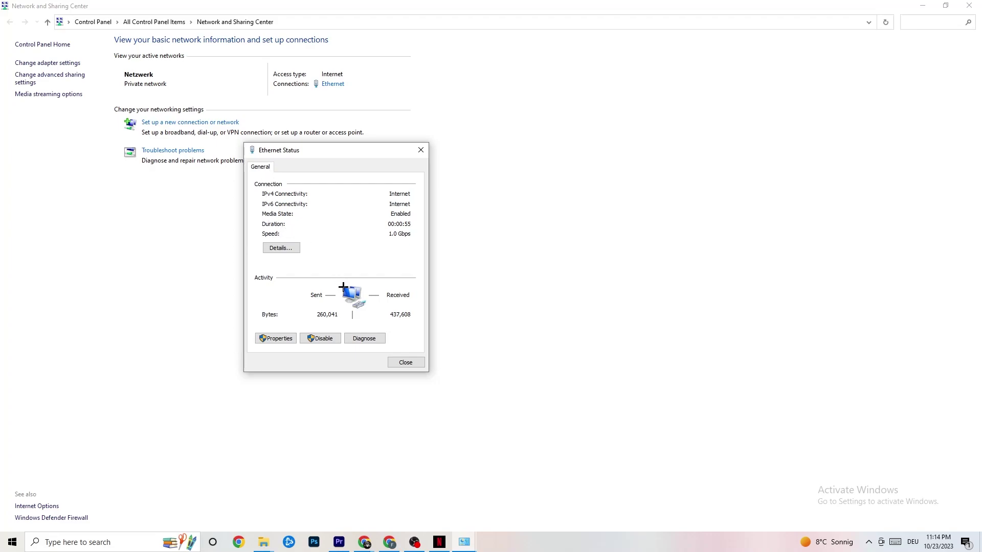
click(279, 338)
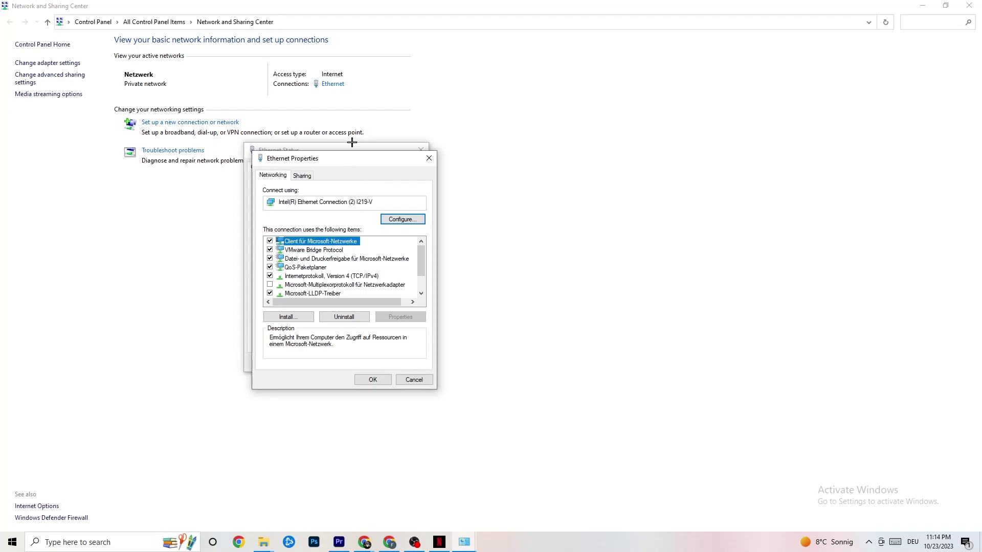
drag(329, 156, 384, 100)
scroll(371, 205, down, 1)
scroll(388, 225, up, 1)
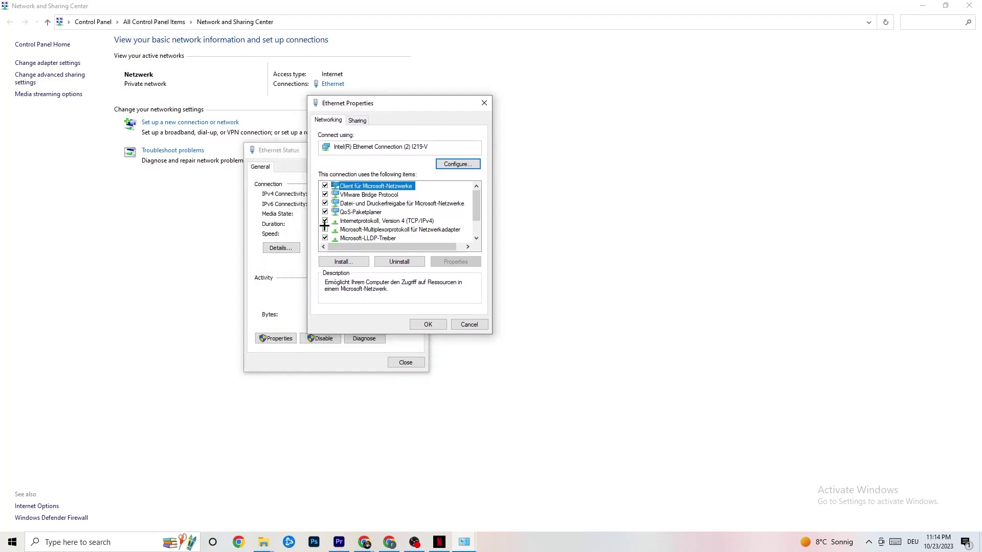
double_click(372, 222)
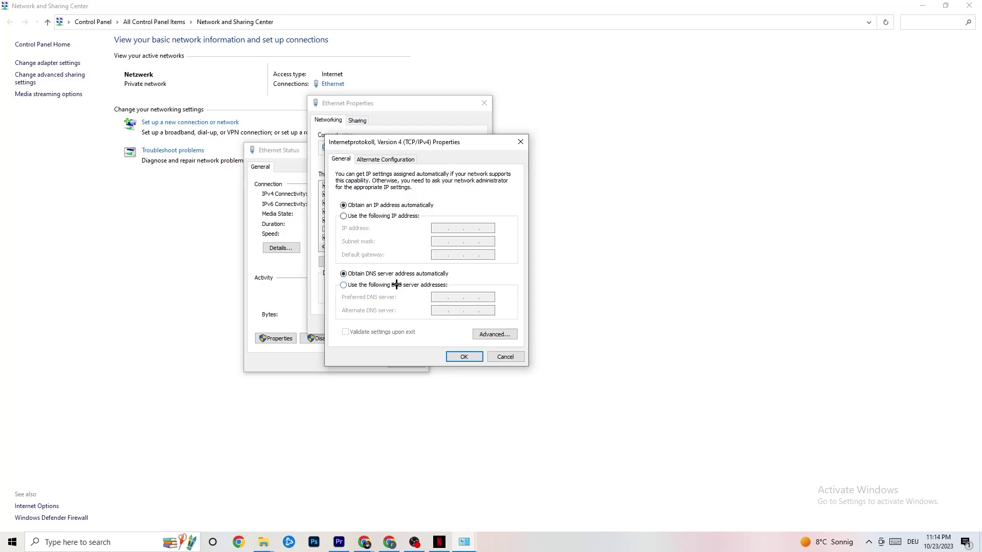
Select manually specified DNS server addresses for IPv4, and close all Ethernet dialogs and the Network and Sharing Center without applying
click(343, 286)
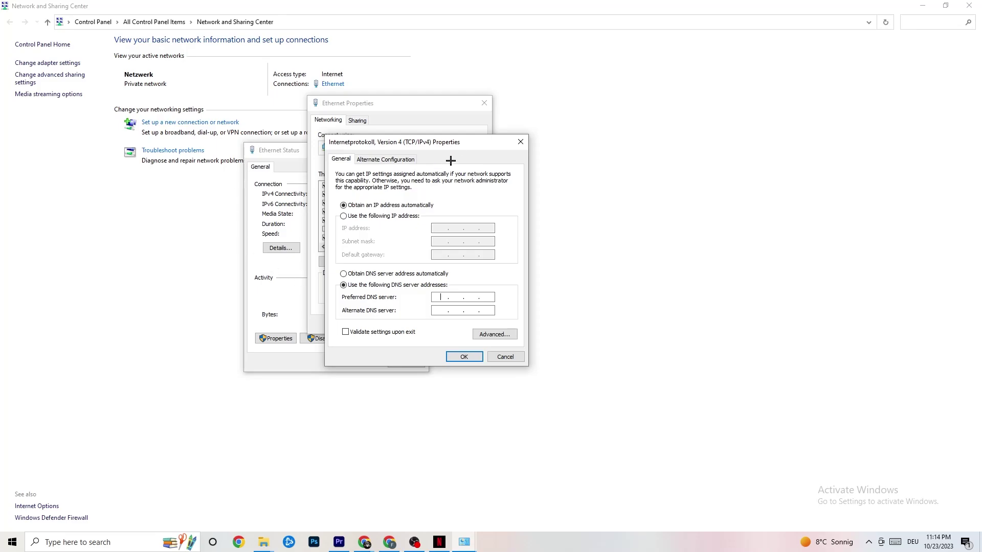
click(521, 142)
click(484, 103)
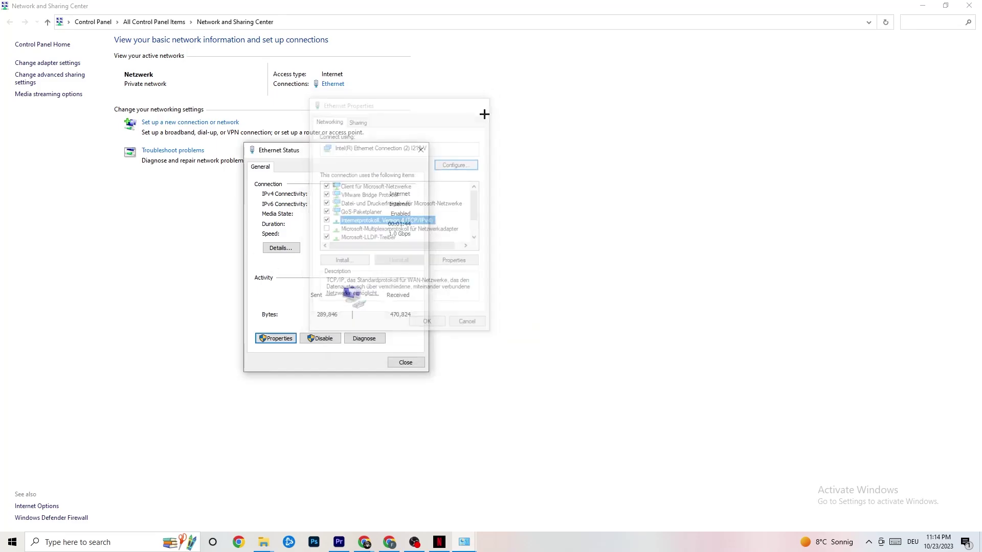
click(422, 149)
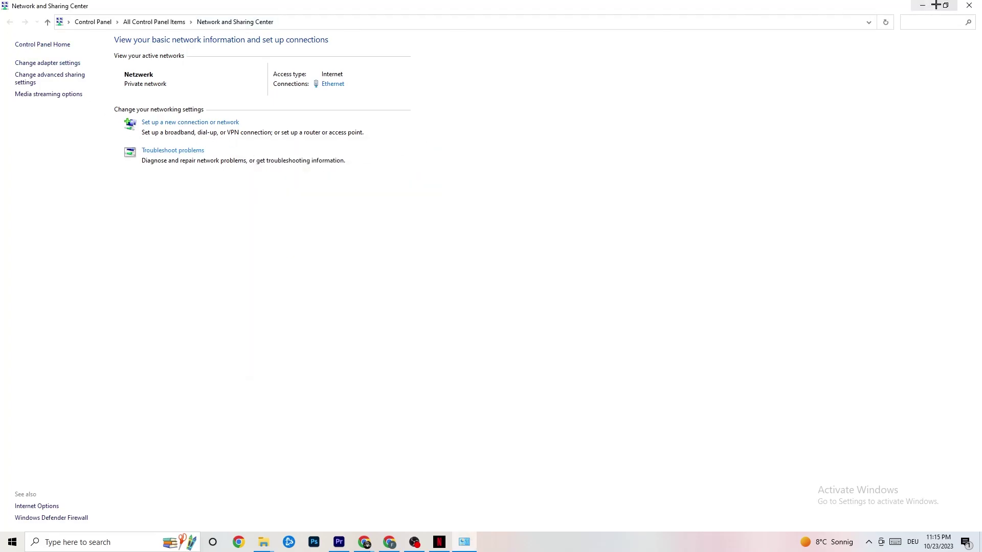
click(970, 5)
View the web help on updating the network adapter or driver from the Network & Internet settings, and close the browser
click(12, 542)
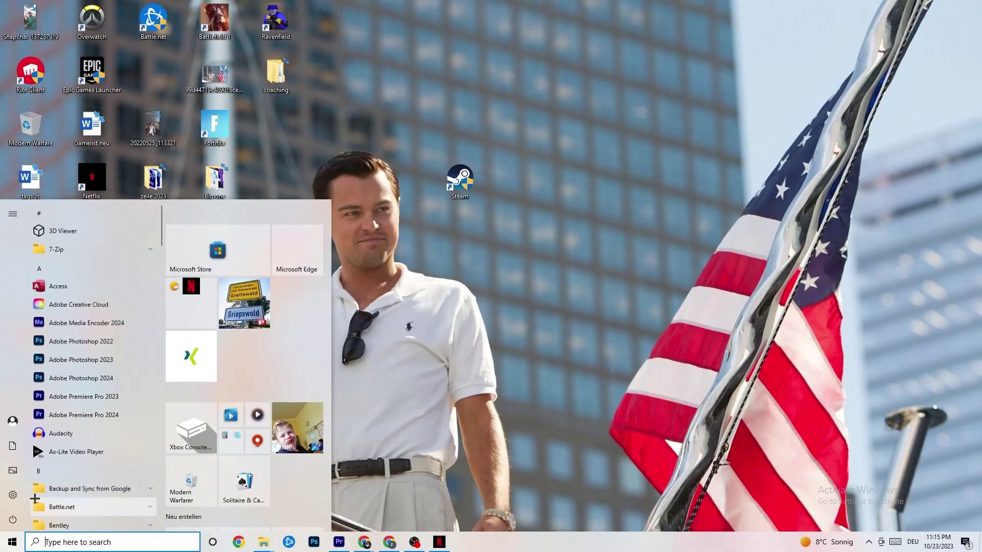
click(13, 496)
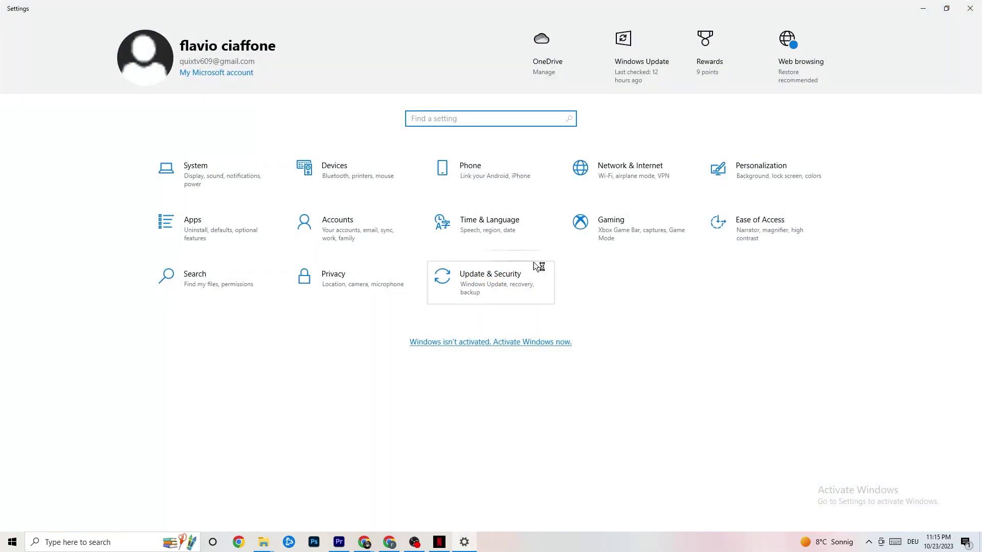
click(640, 175)
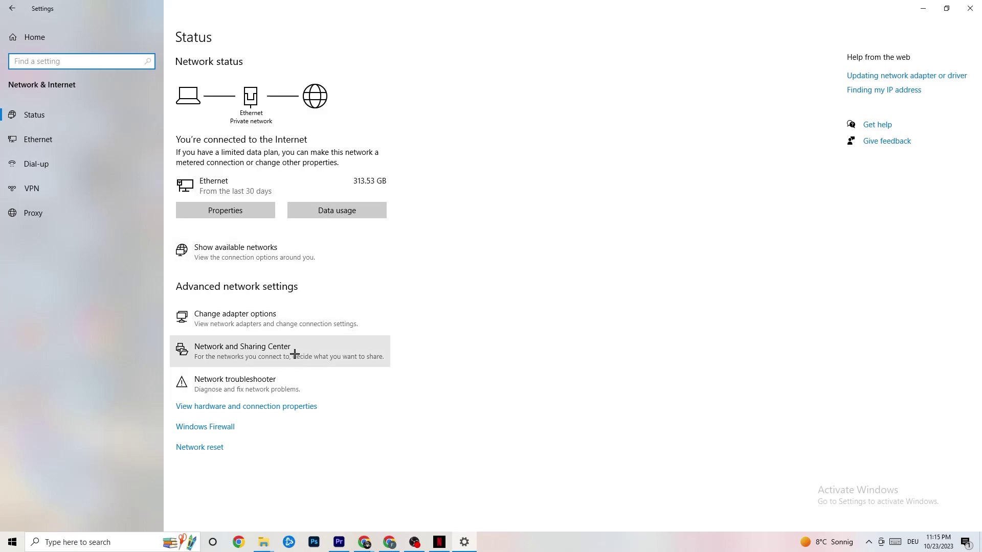
click(910, 77)
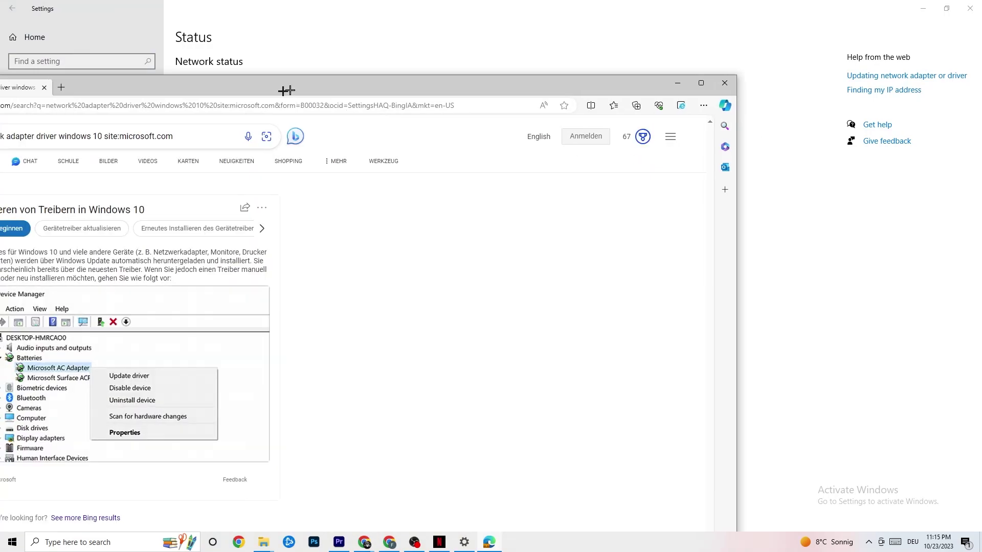
drag(281, 91, 478, 61)
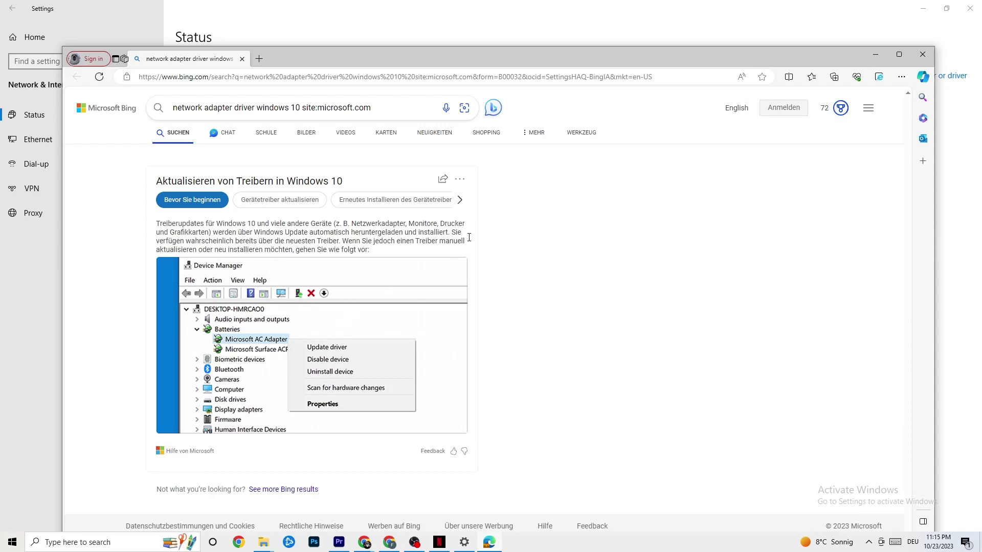
click(923, 55)
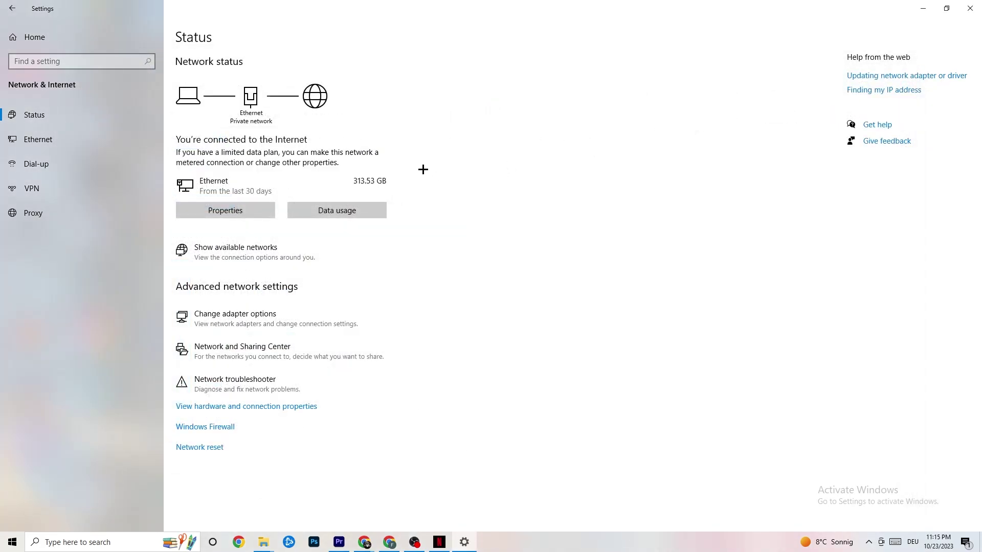
Show the available networks from the network status page, dismiss the list, and close Settings
click(294, 253)
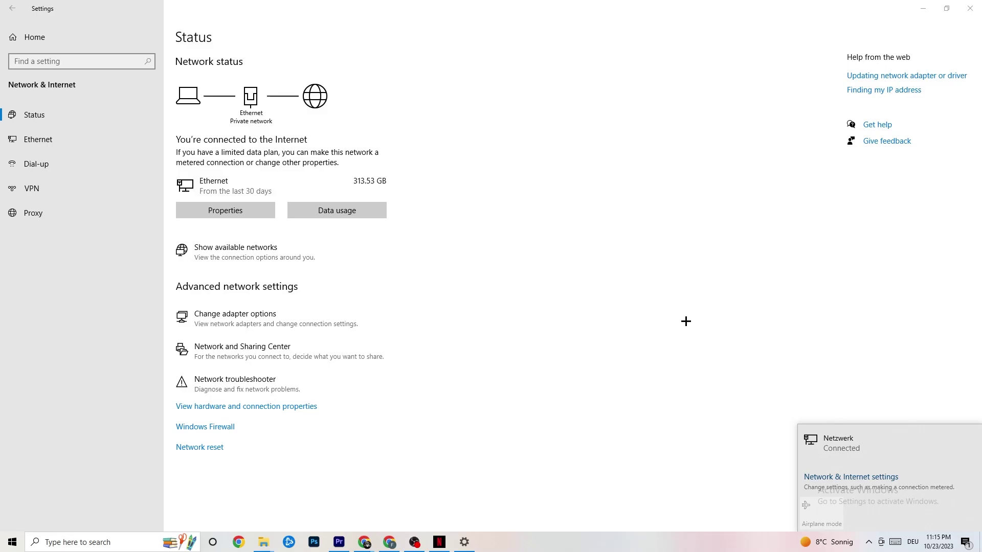
click(606, 308)
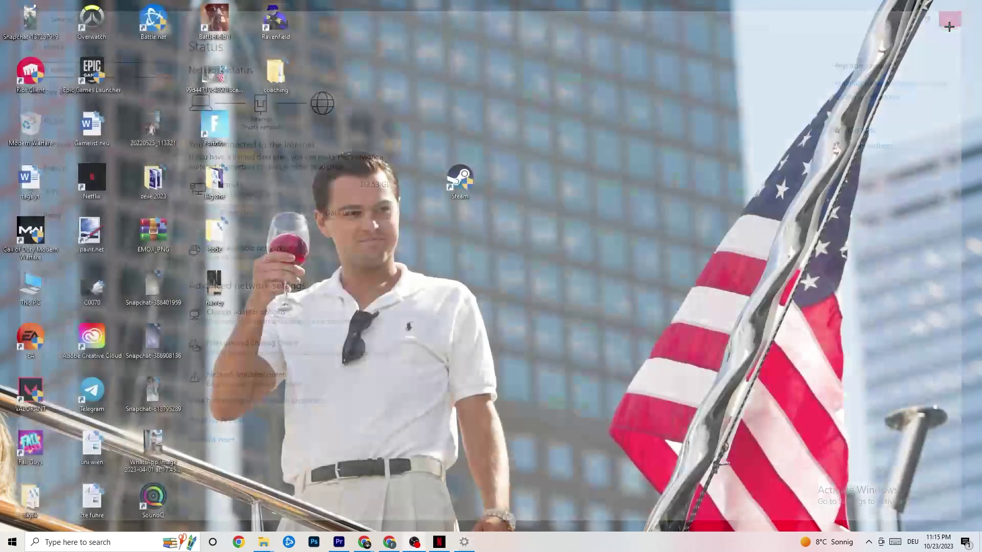
click(970, 8)
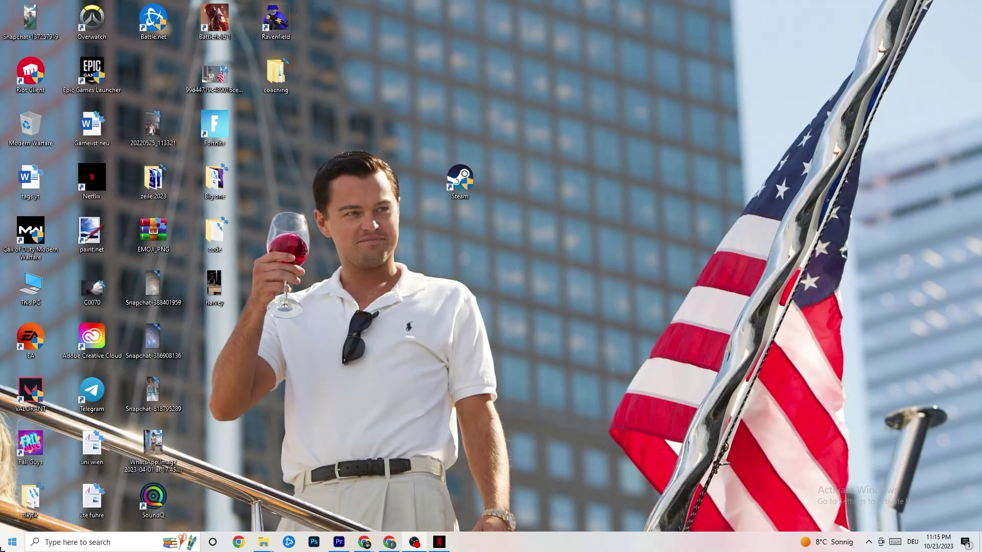
View the Windows Update page in the Update & Security settings, and close Settings
click(12, 542)
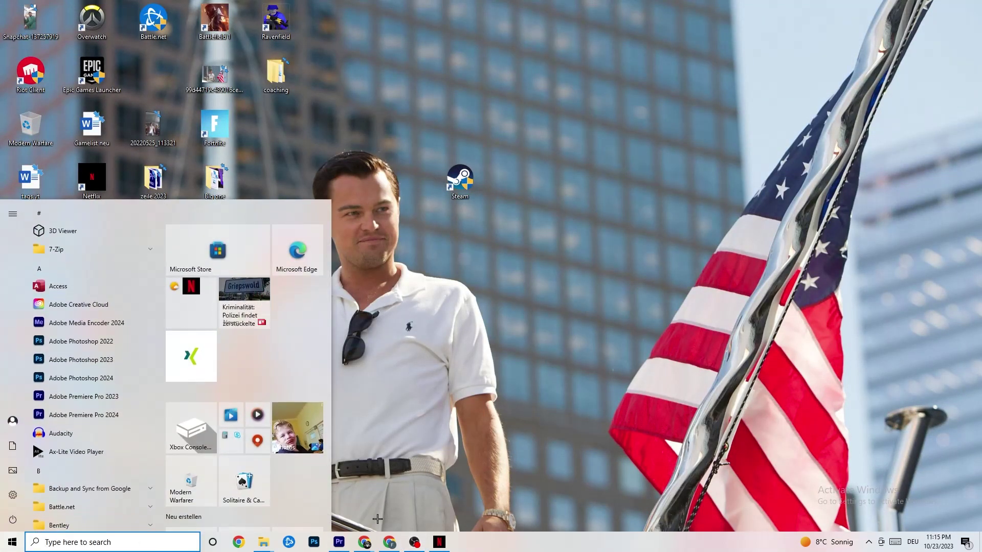
click(20, 499)
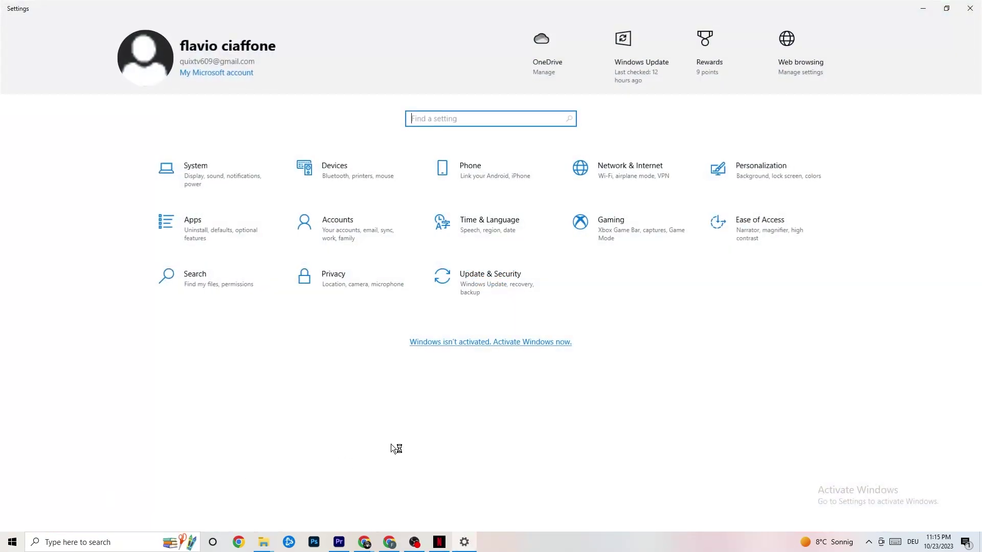
click(513, 283)
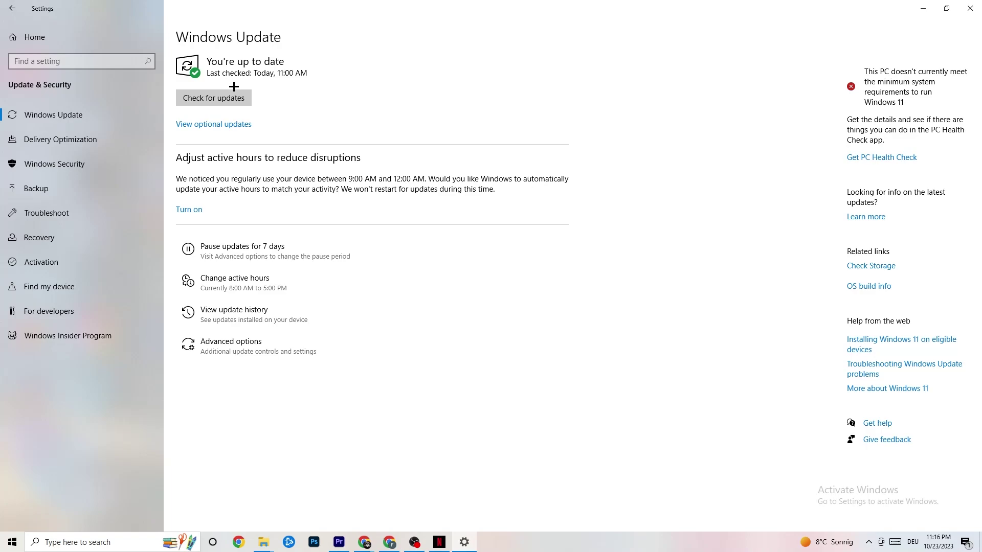
click(970, 8)
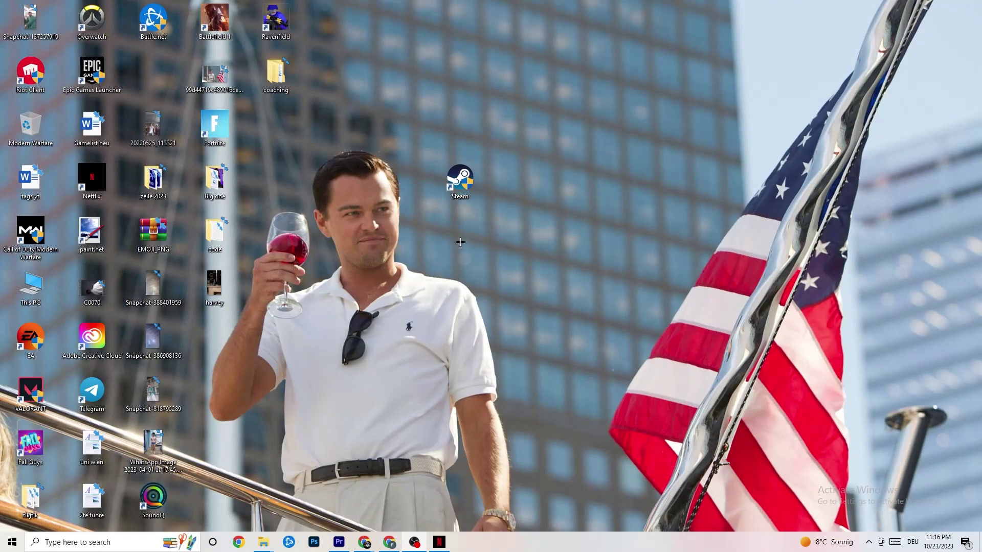
Open Task Manager to show the running apps and background processes
drag(512, 544, 561, 498)
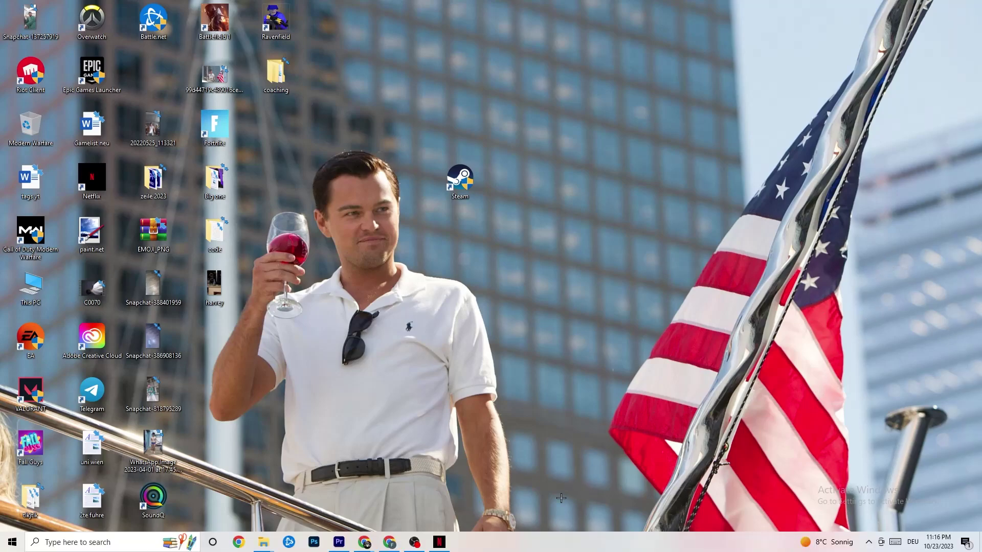
right_click(525, 548)
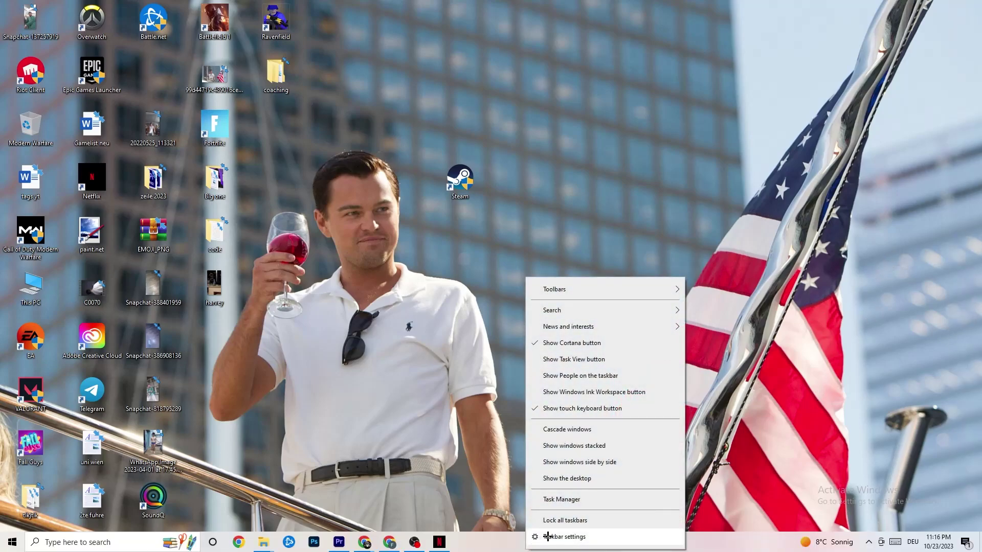
click(561, 500)
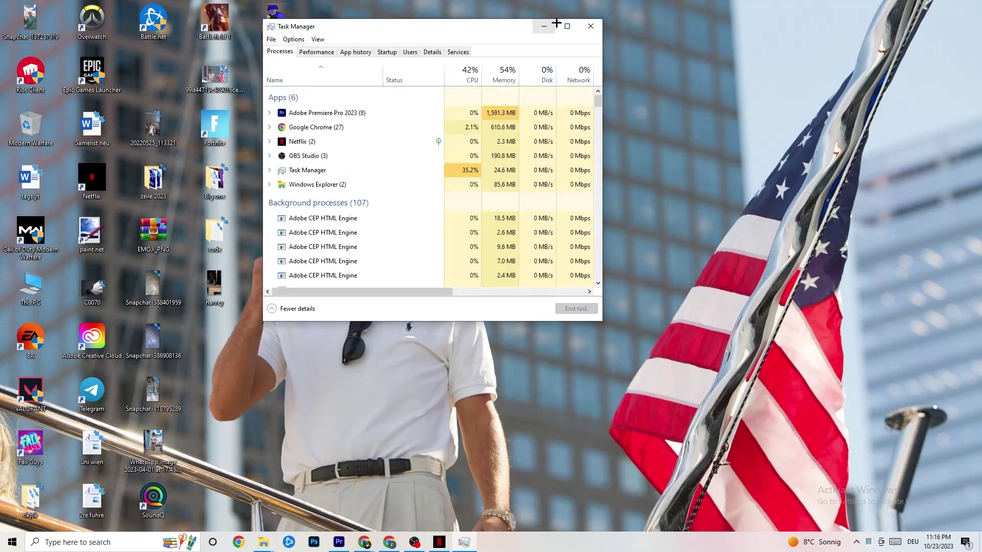
Maximize Task Manager and view the performance graph of the main Ethernet connection
double_click(559, 27)
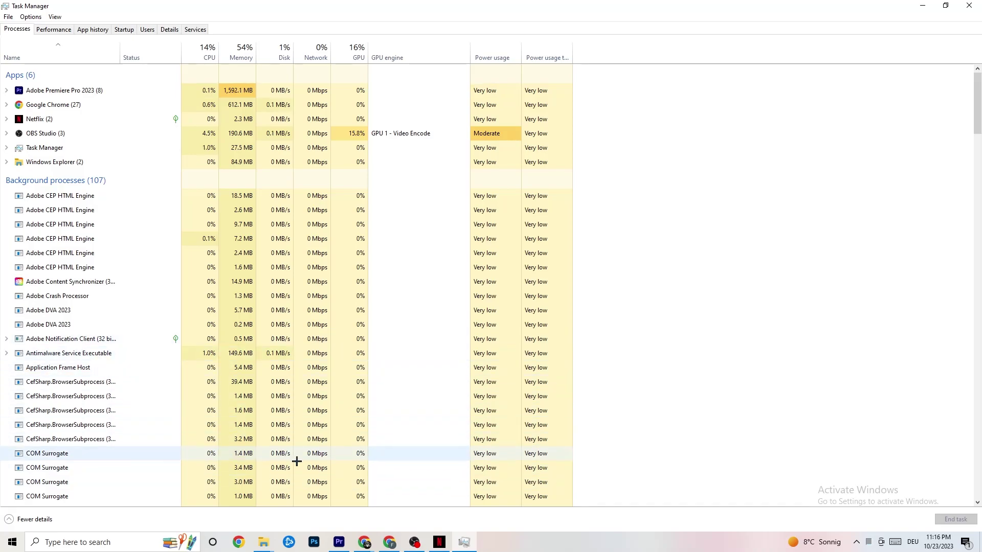
click(53, 31)
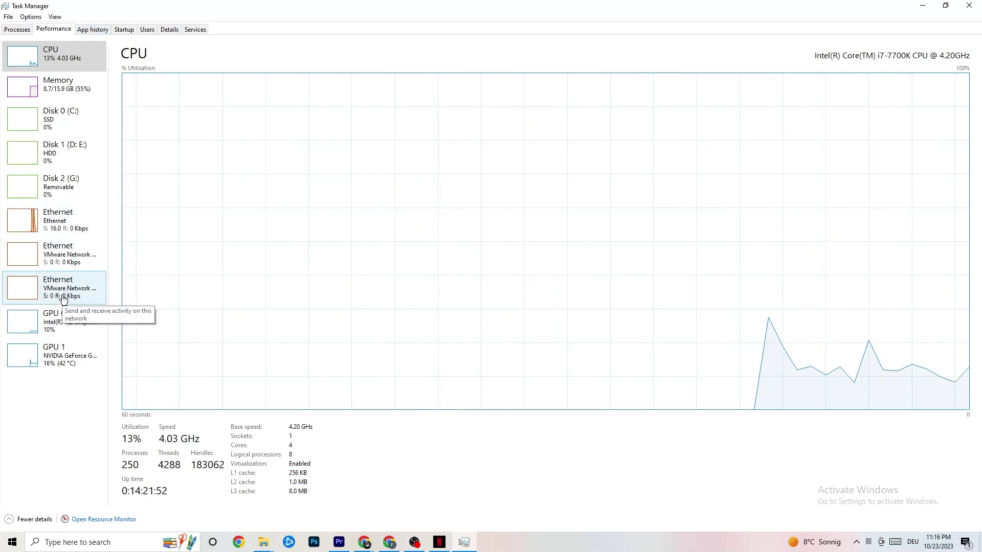
click(66, 227)
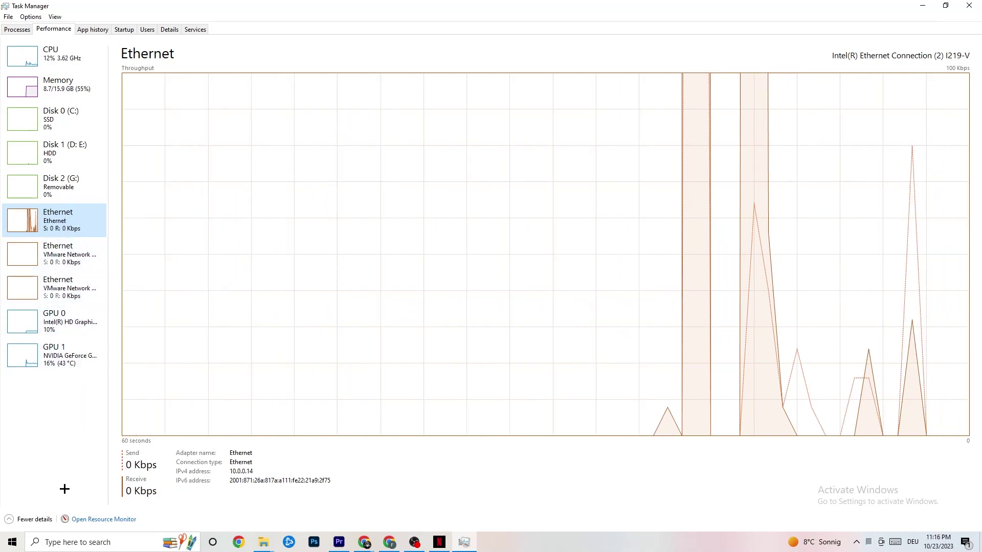
right_click(68, 508)
click(173, 530)
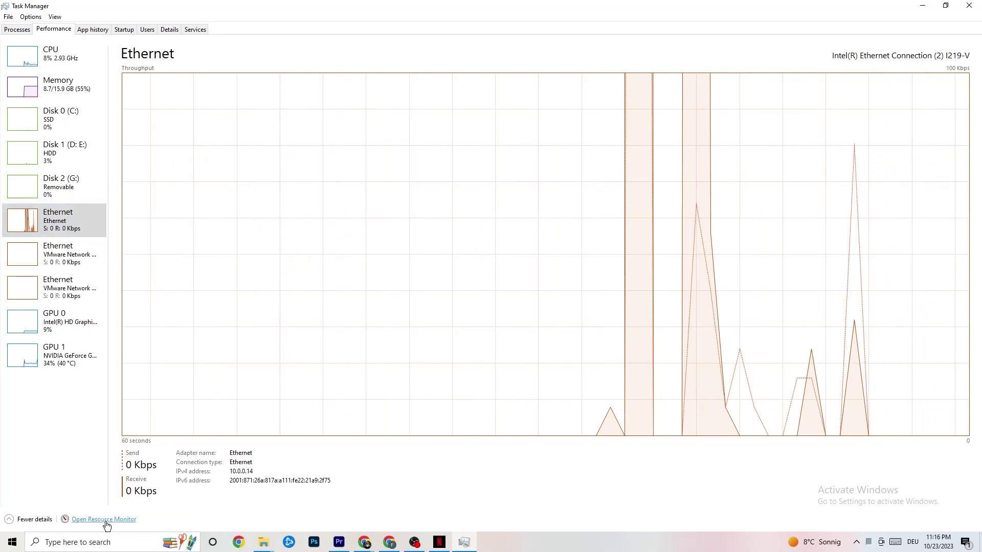
Open Resource Monitor maximized, examine the network processes, the process actions for SearchApp.exe and the resource overview, and close it
click(105, 521)
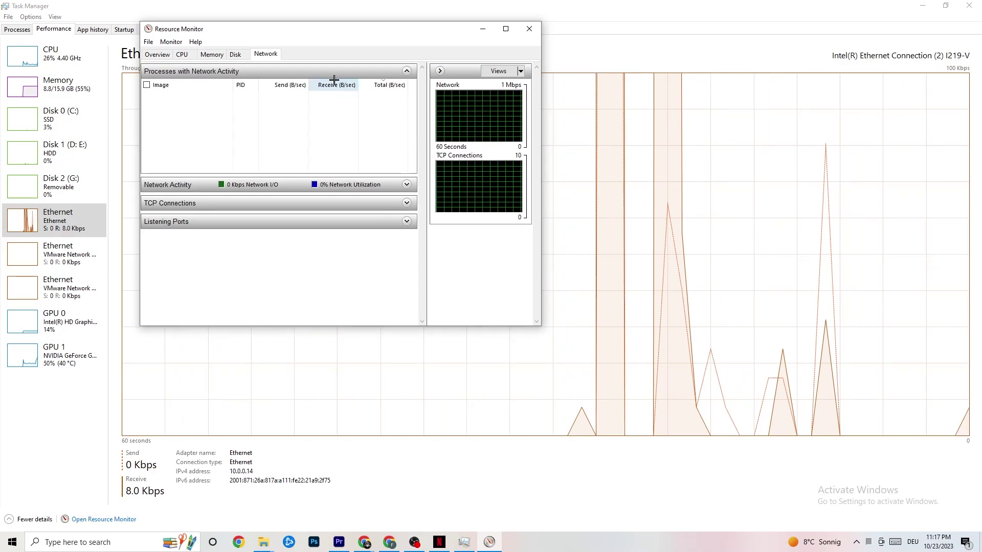
double_click(479, 29)
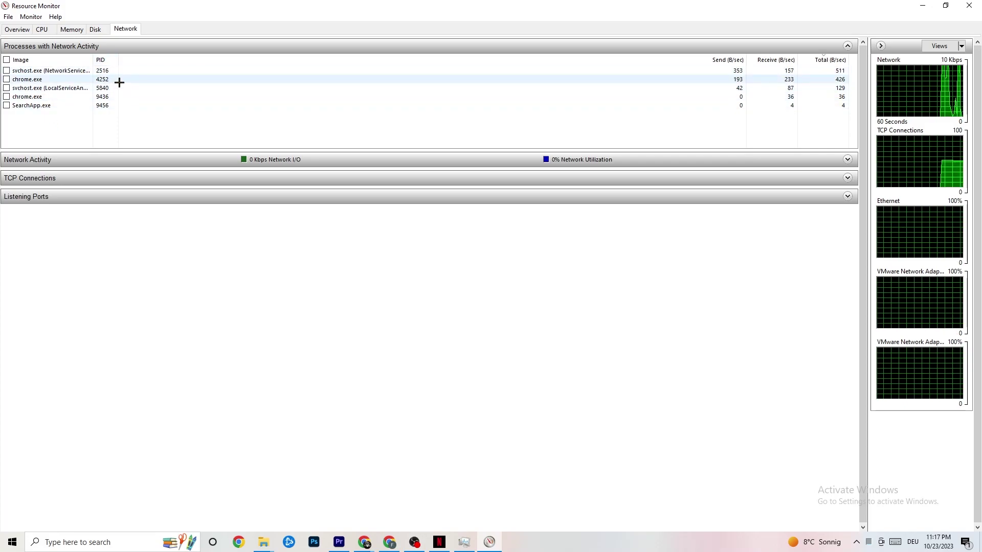
right_click(47, 105)
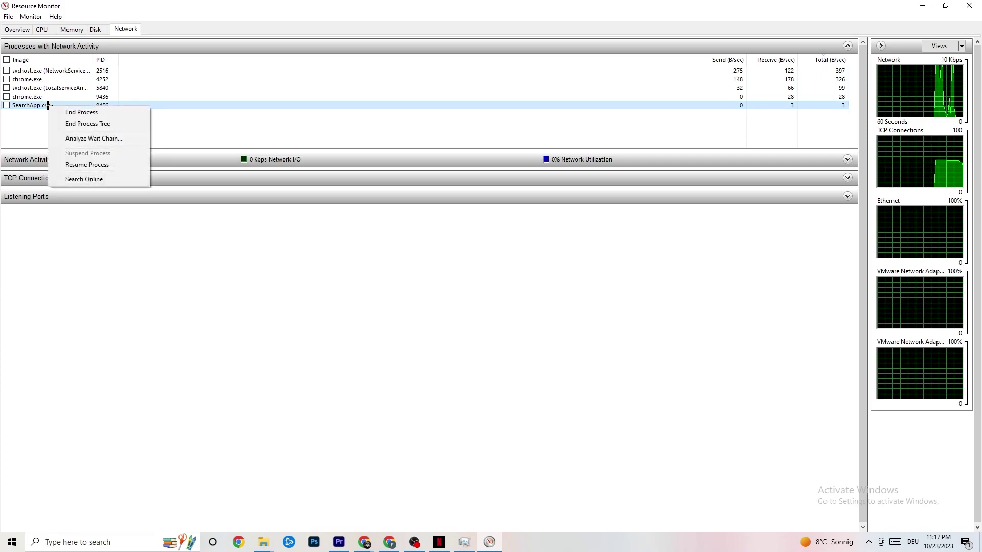
click(290, 132)
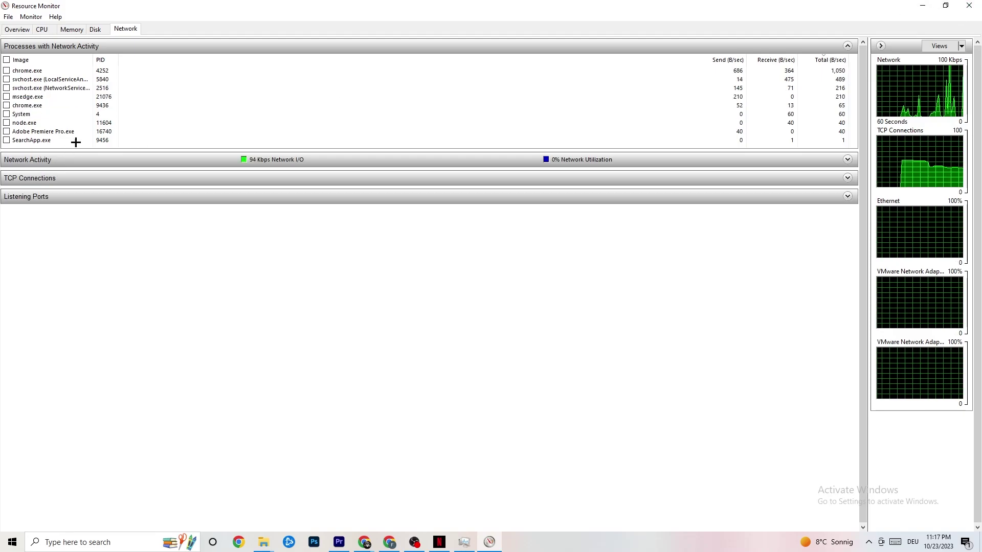
click(17, 29)
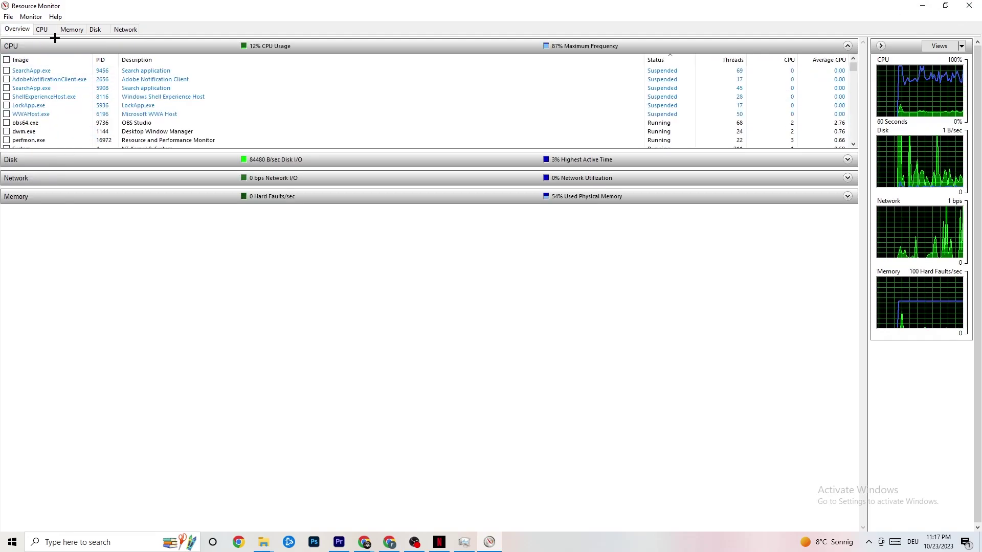
click(969, 5)
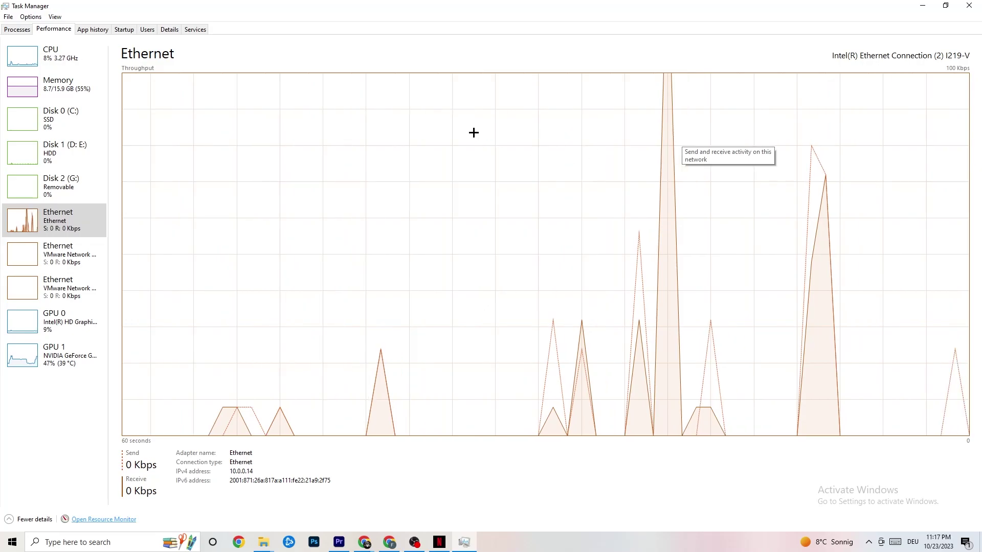
Review the startup apps with their status and startup impact, and close Task Manager
click(124, 29)
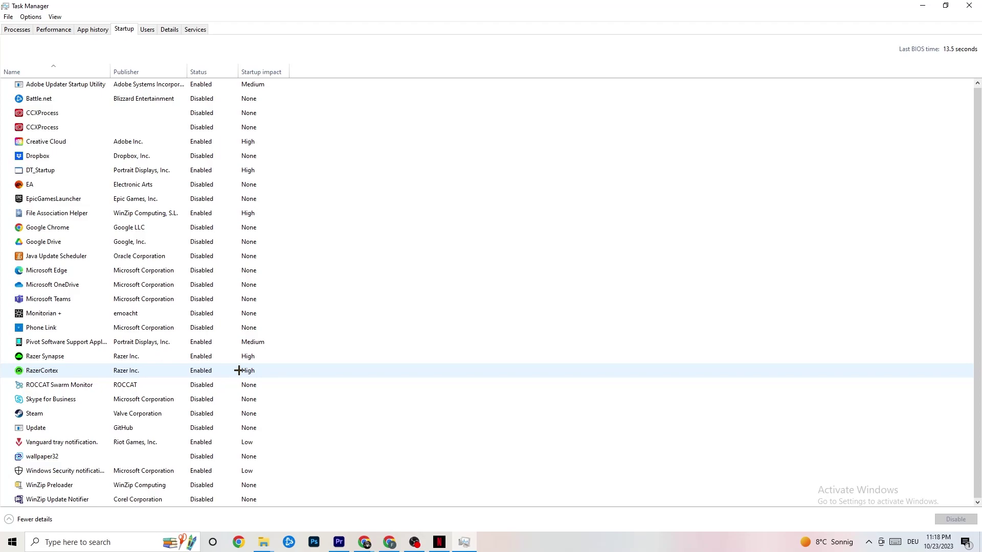
click(970, 5)
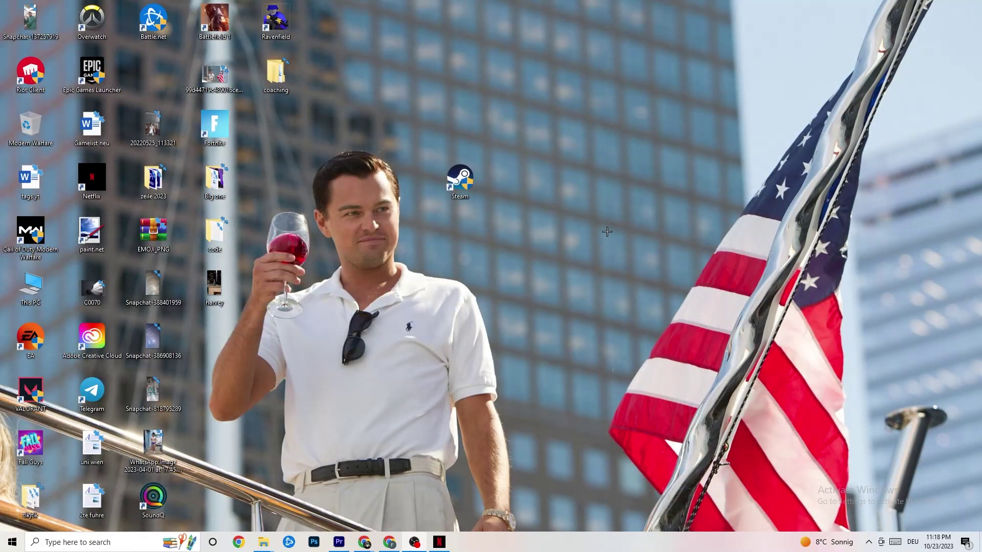